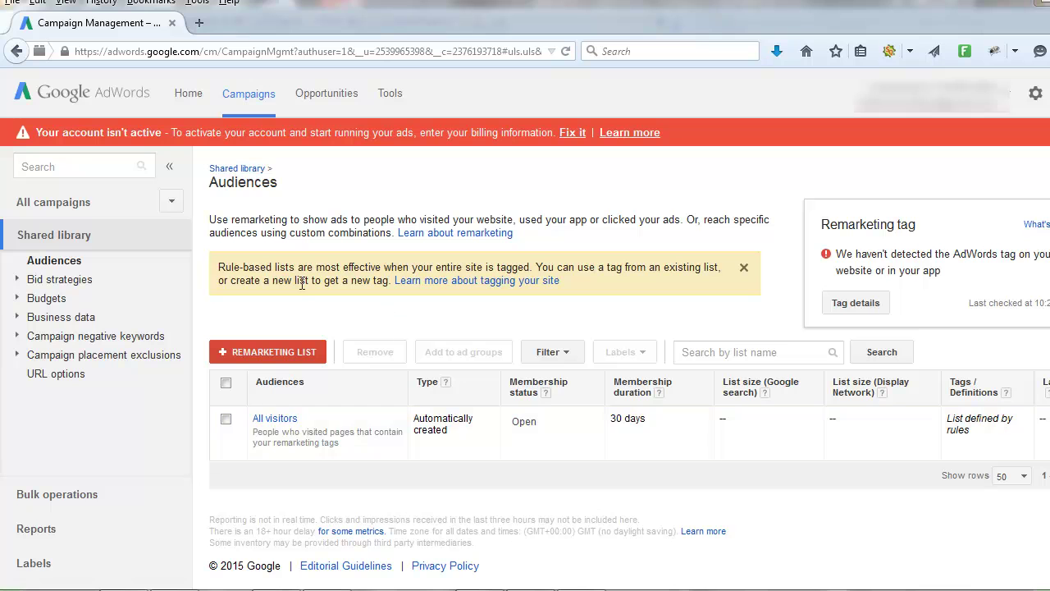
Step: Start a new Display Network only campaign from the all-campaigns overview
left_click(67, 201)
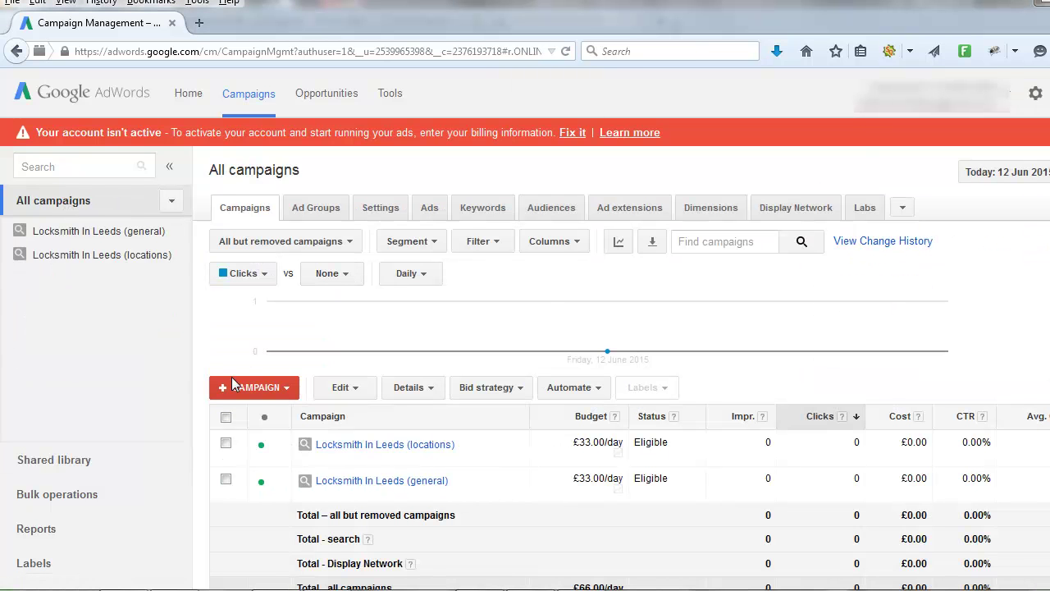
left_click(233, 387)
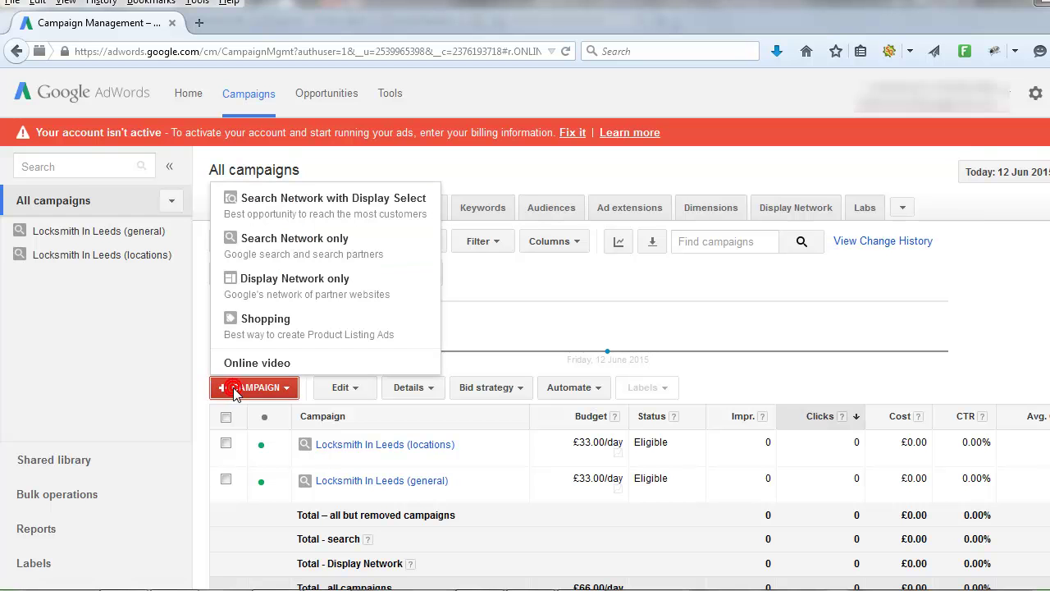
left_click(271, 287)
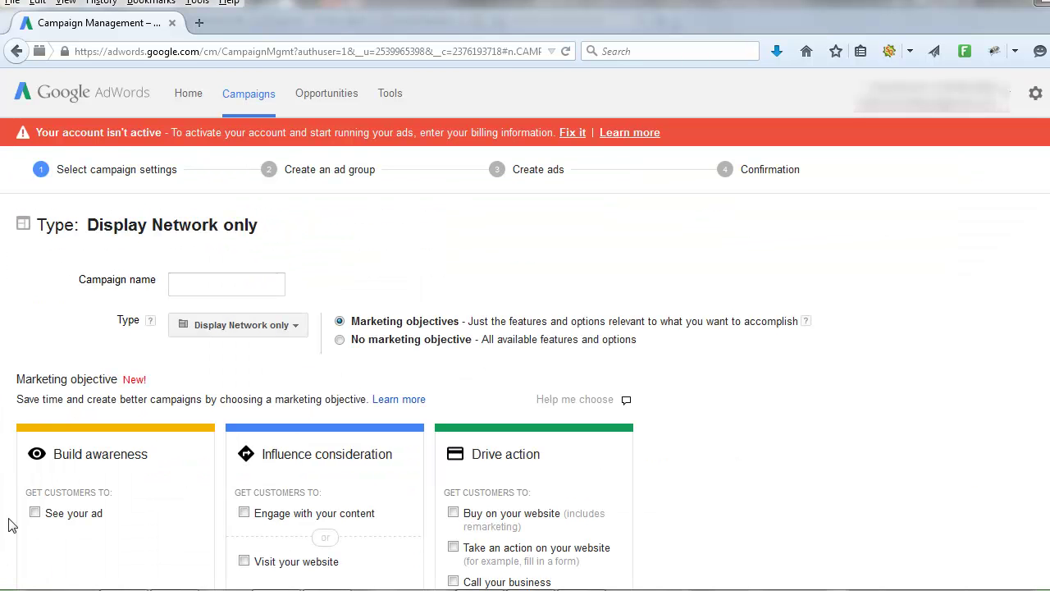
Step: Name the campaign Remarketing and set it to have no marketing objective
left_click(187, 281)
type("Ramarketing")
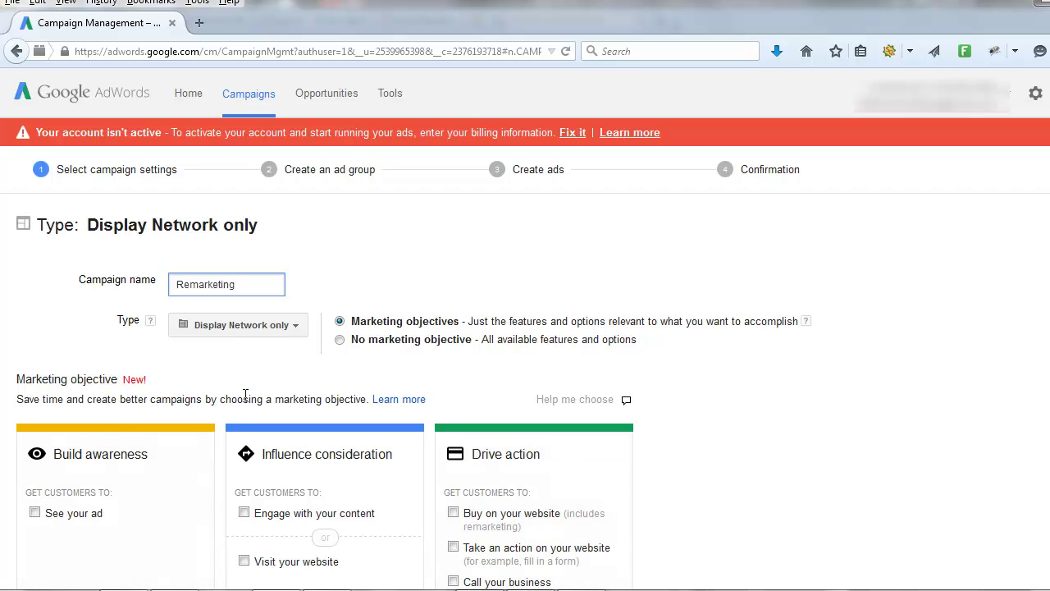
left_click(339, 340)
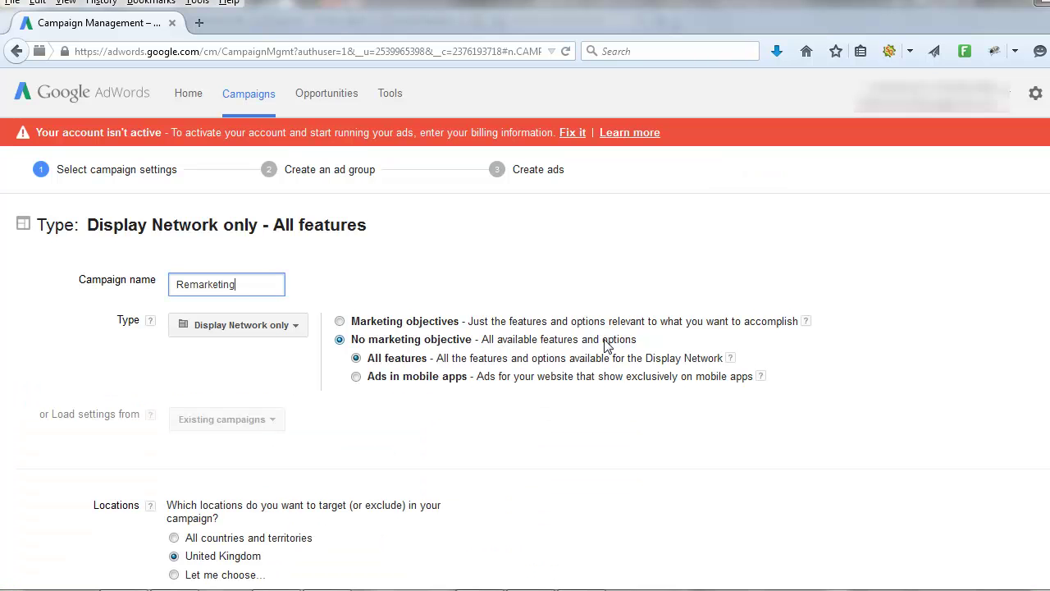
Step: Set the campaign's budget to £20 per day
scroll(236, 288, "down", 5)
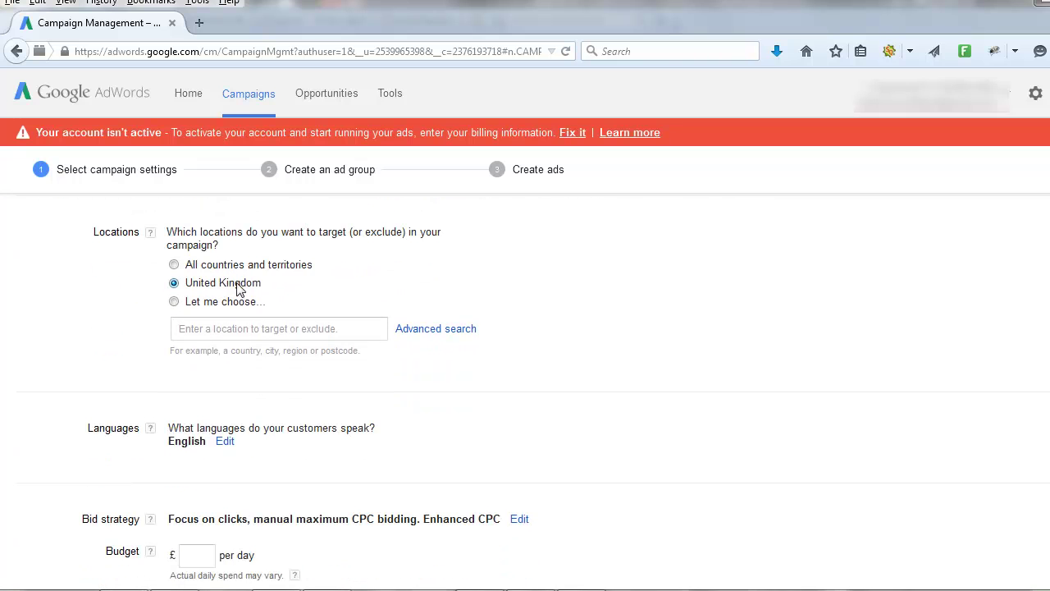
scroll(679, 296, "down", 2)
scroll(533, 396, "down", 1)
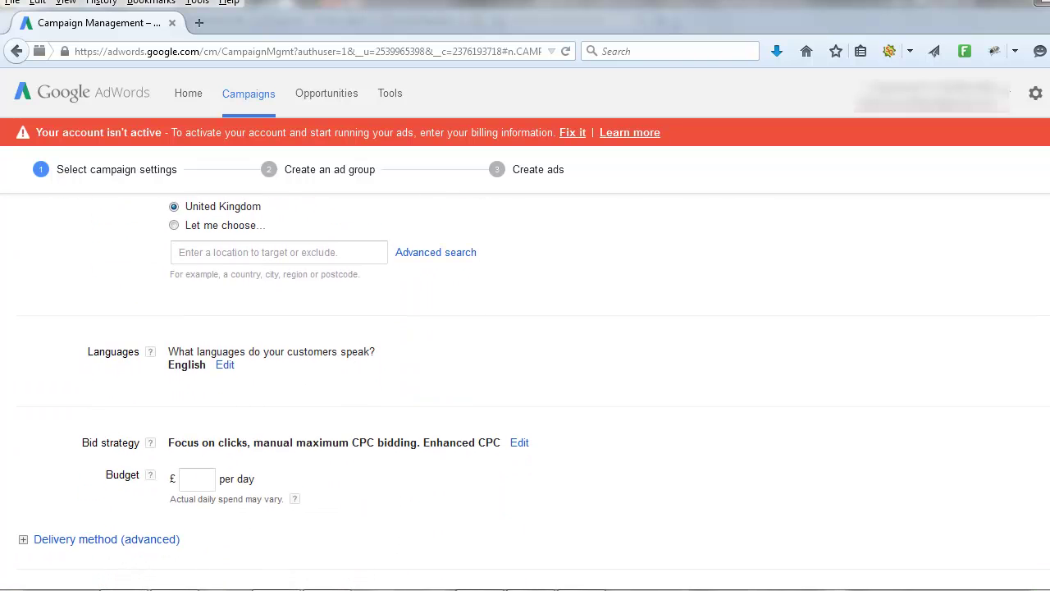
scroll(533, 397, "down", 2)
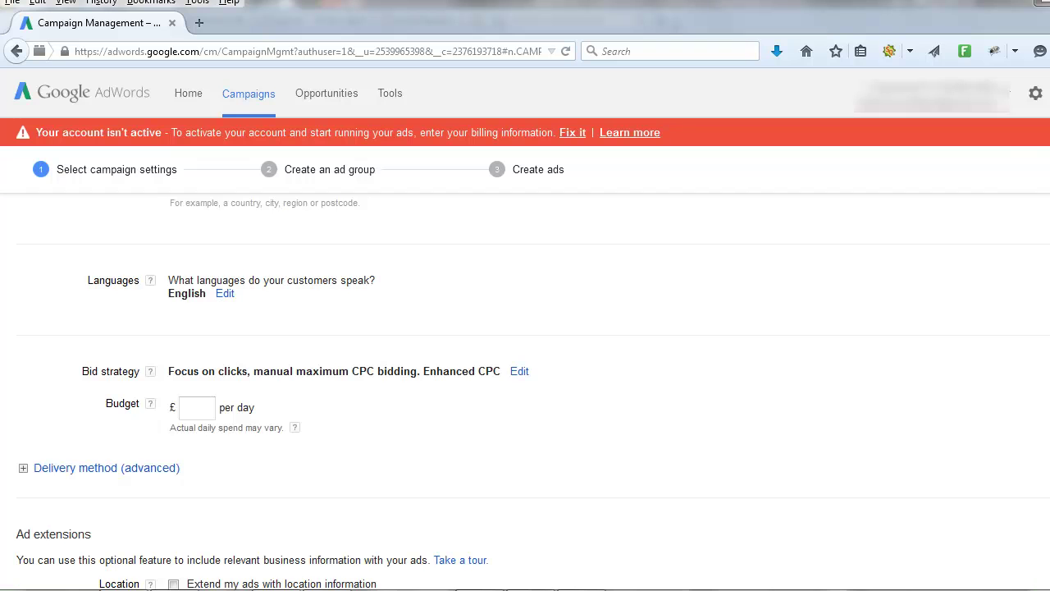
scroll(347, 356, "down", 1)
left_click(209, 358)
type("20")
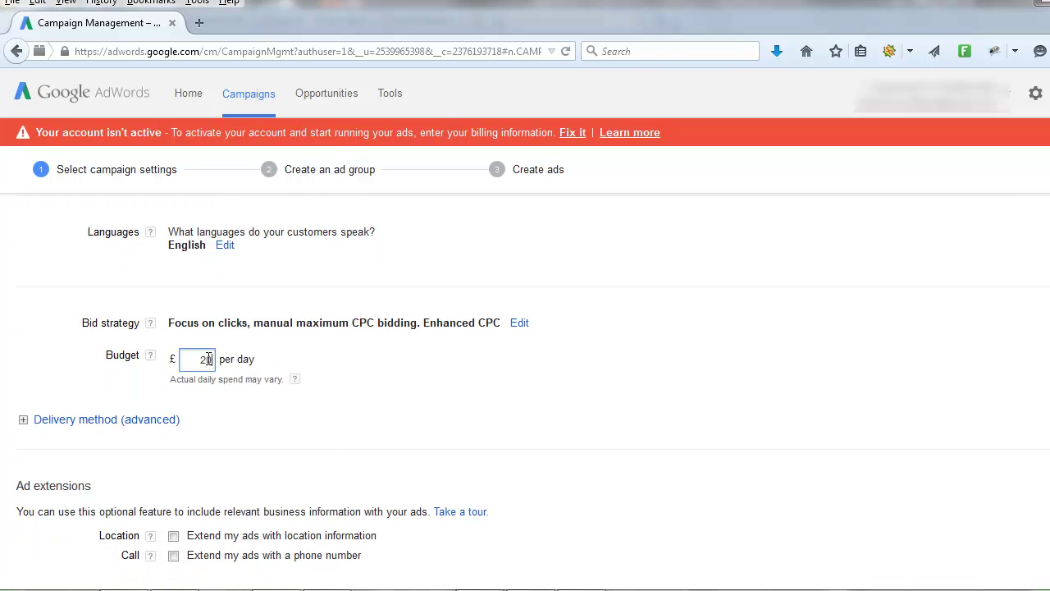
left_click(245, 421)
Step: Set the ad rotation in the advanced ad delivery settings to Rotate indefinitely
scroll(87, 475, "down", 1)
scroll(525, 394, "down", 5)
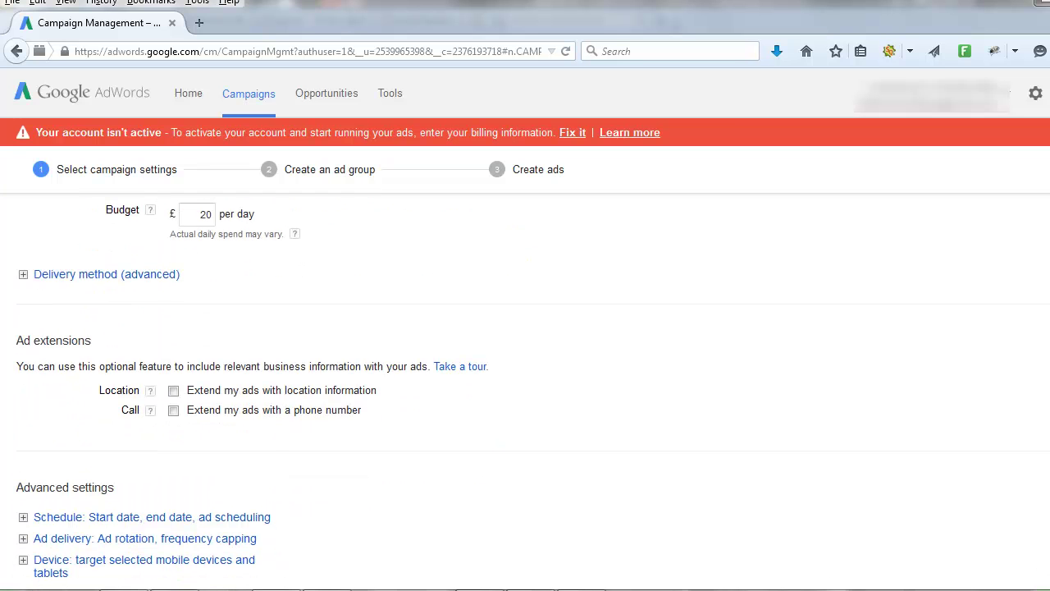
scroll(364, 504, "down", 2)
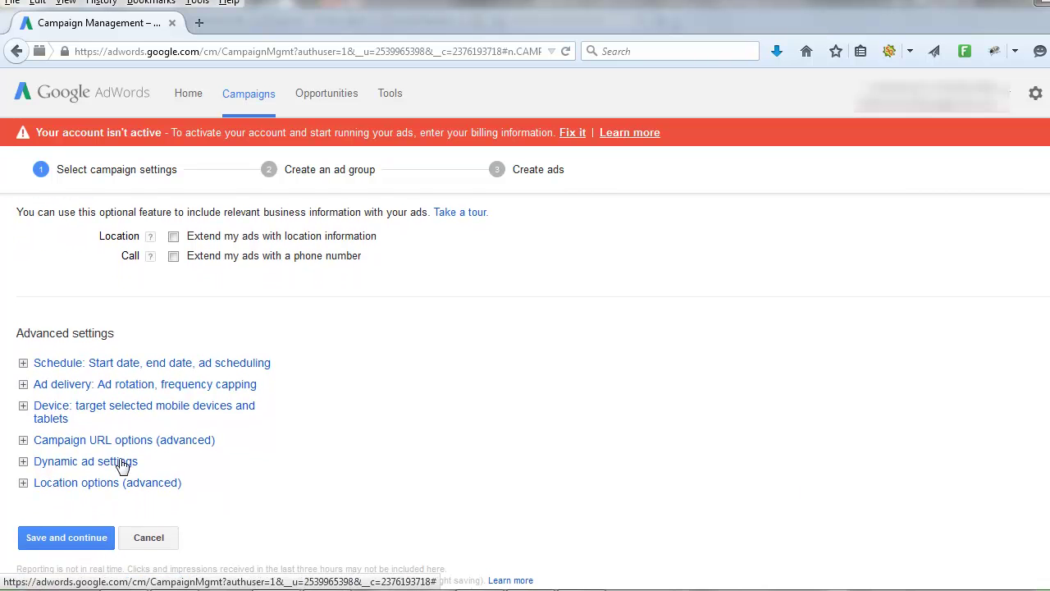
left_click(123, 386)
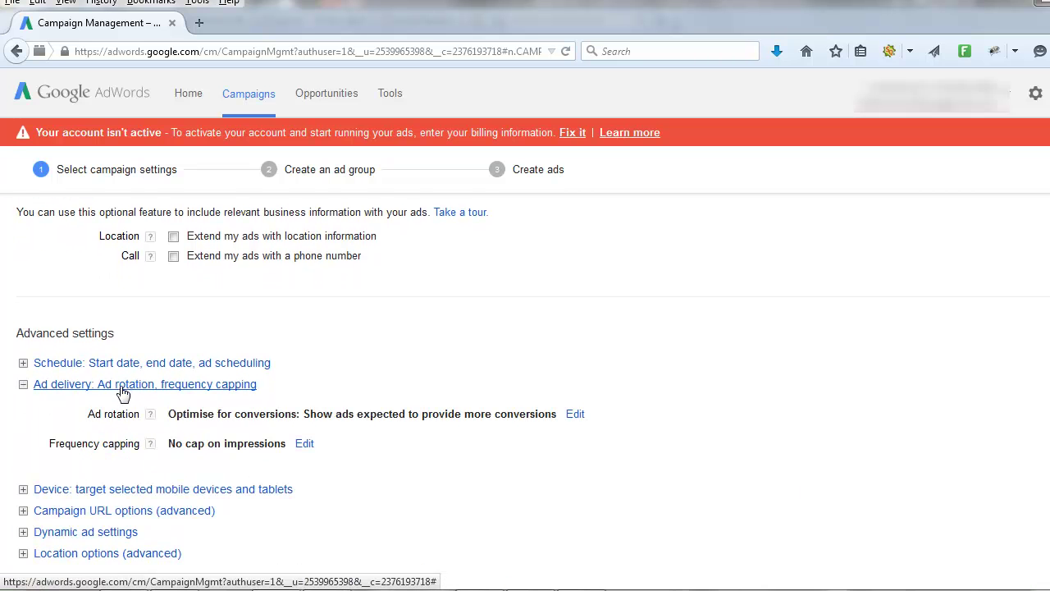
left_click(579, 414)
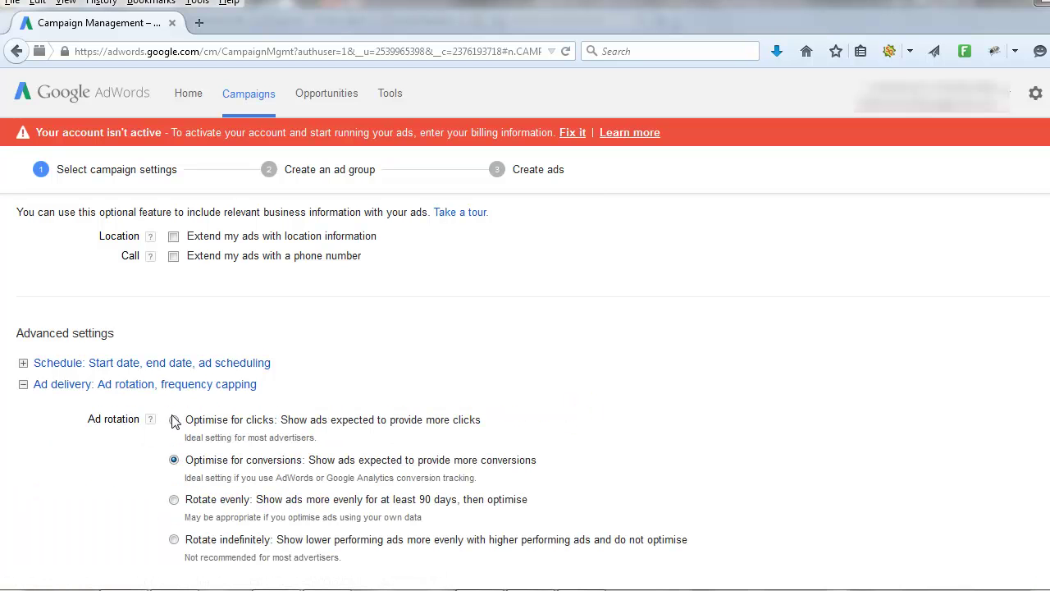
left_click(174, 539)
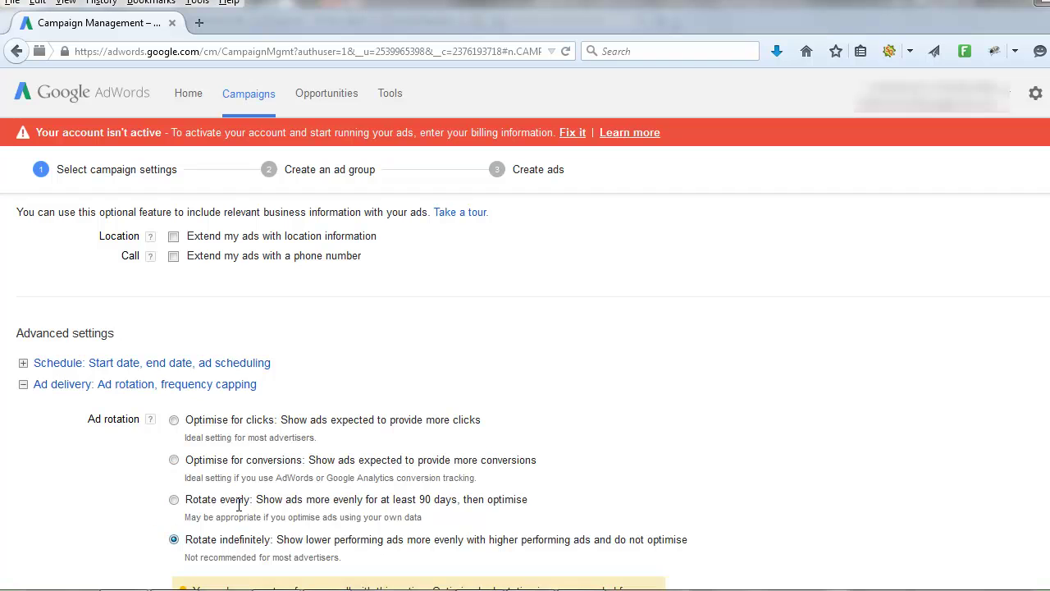
Step: Cap the ad frequency at 5 impressions per day per ad group and save the campaign settings
scroll(665, 463, "down", 5)
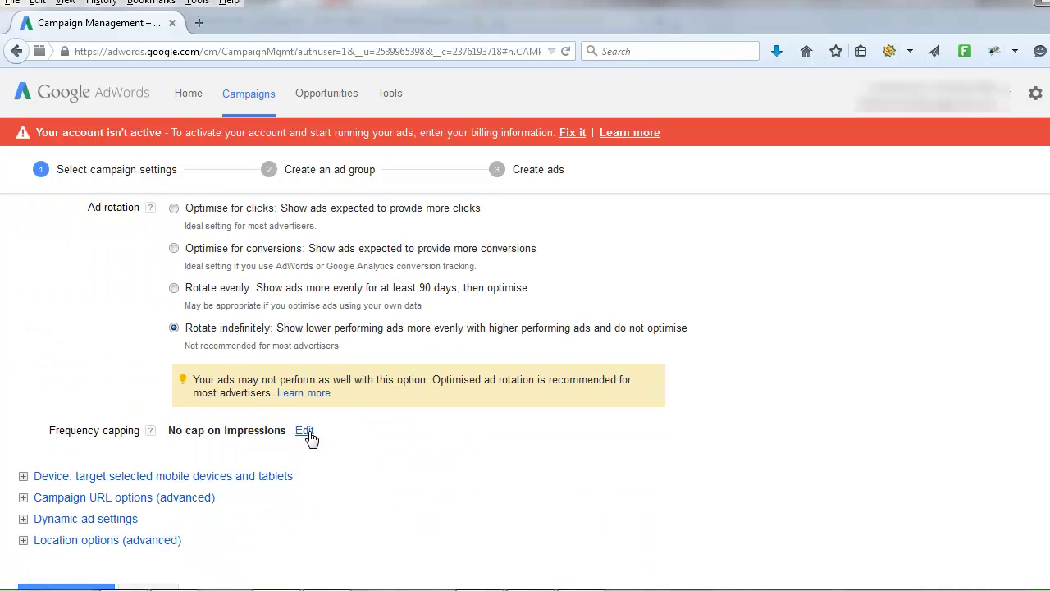
left_click(305, 431)
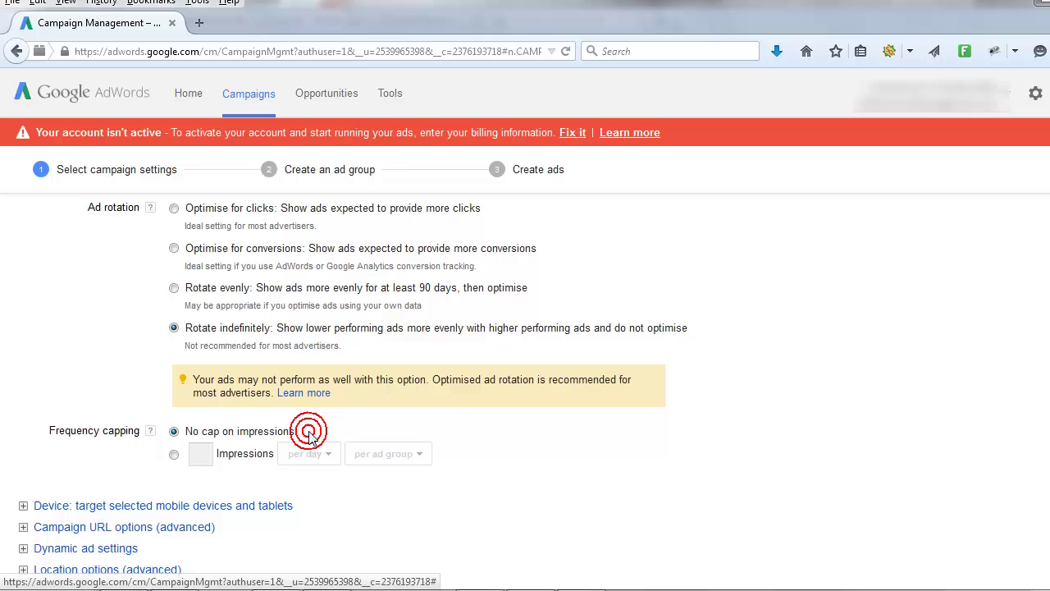
left_click(174, 455)
left_click(205, 452)
type("5")
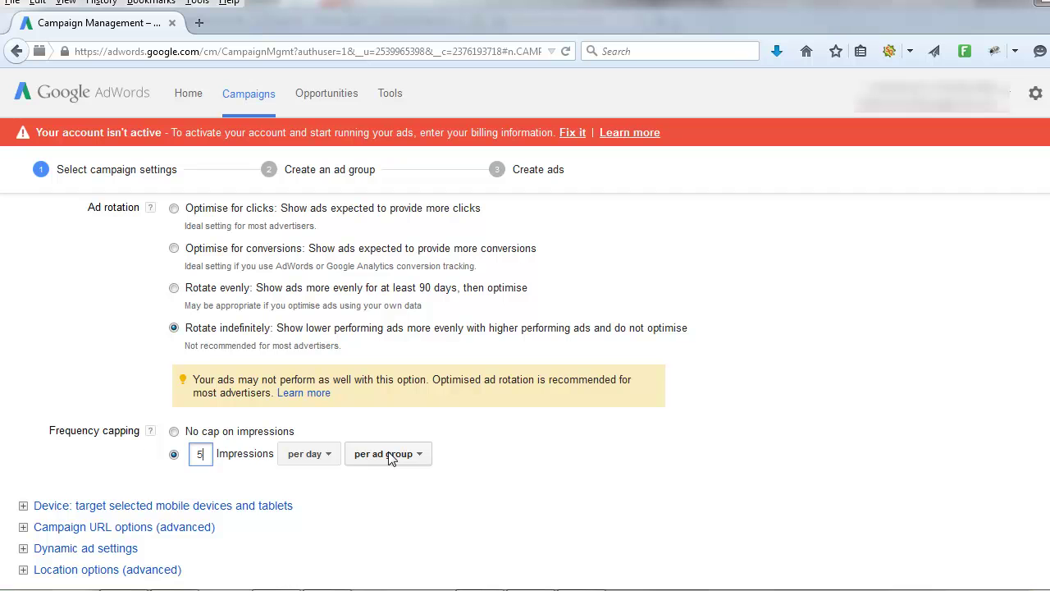
scroll(391, 458, "down", 2)
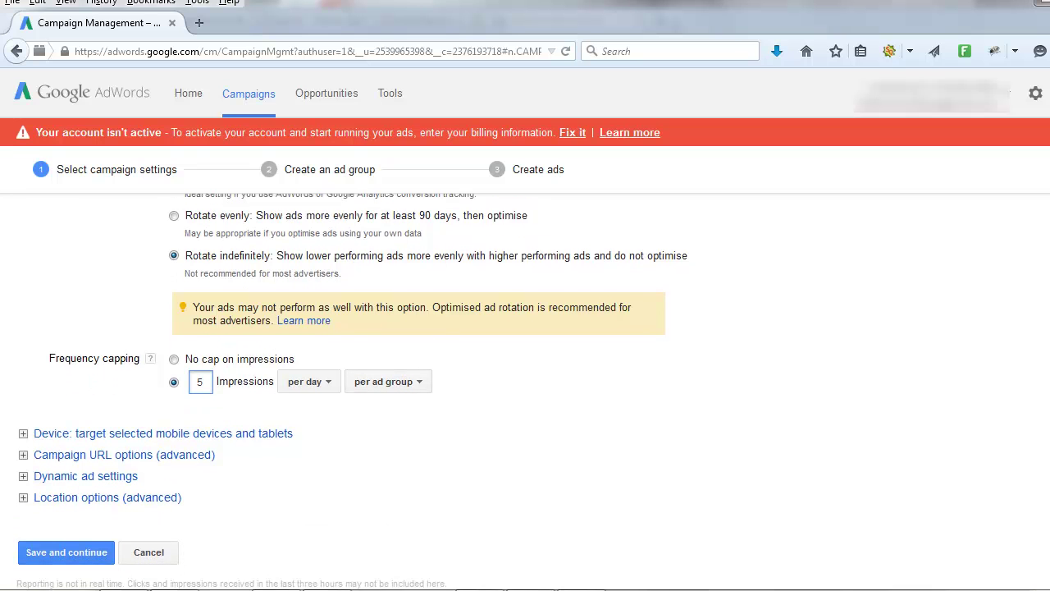
left_click(40, 529)
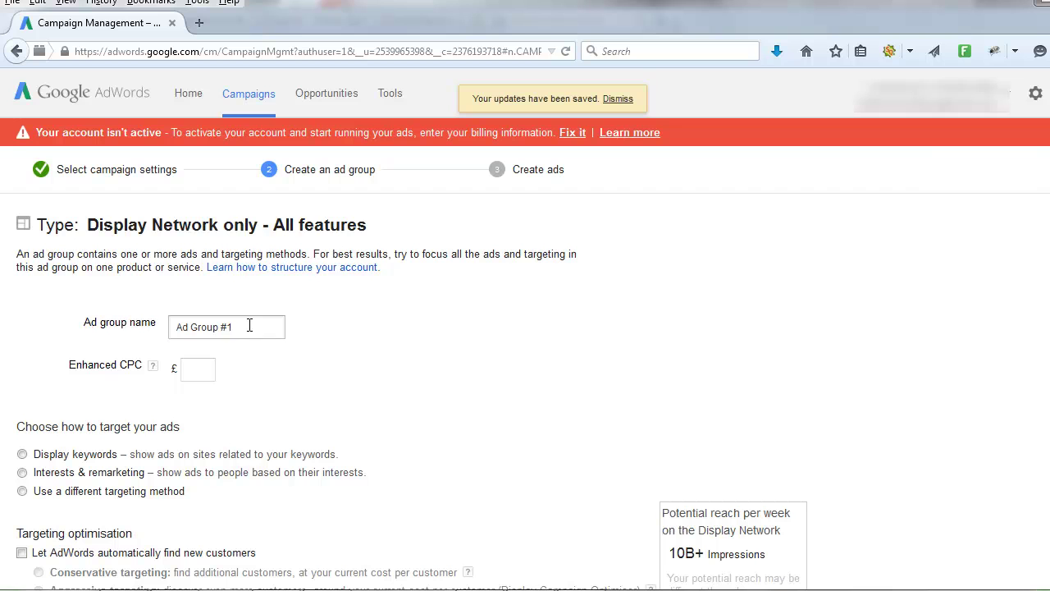
Step: Name the ad group "Remarketing all visitors" and set its enhanced CPC to £2
triple_click(249, 325)
key("Caps_Lock")
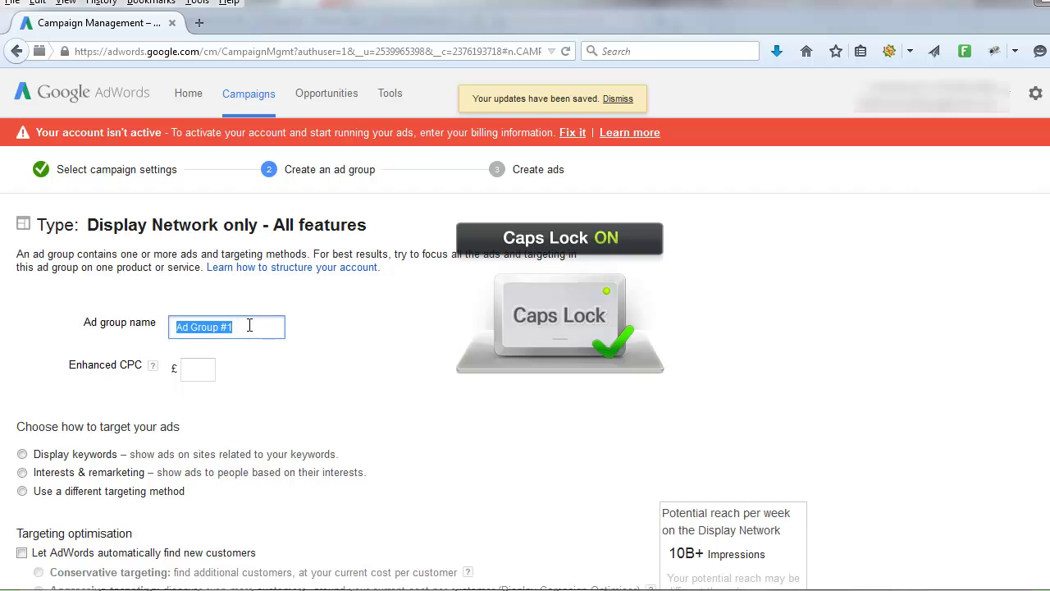
type("R")
key("Caps_Lock")
type("emarket")
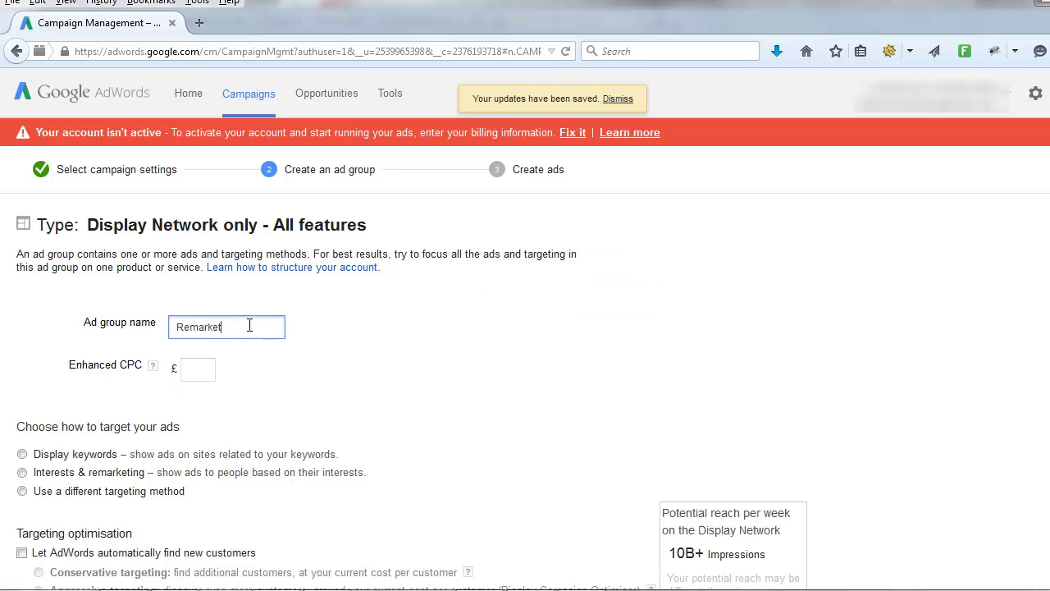
type("ing all vi")
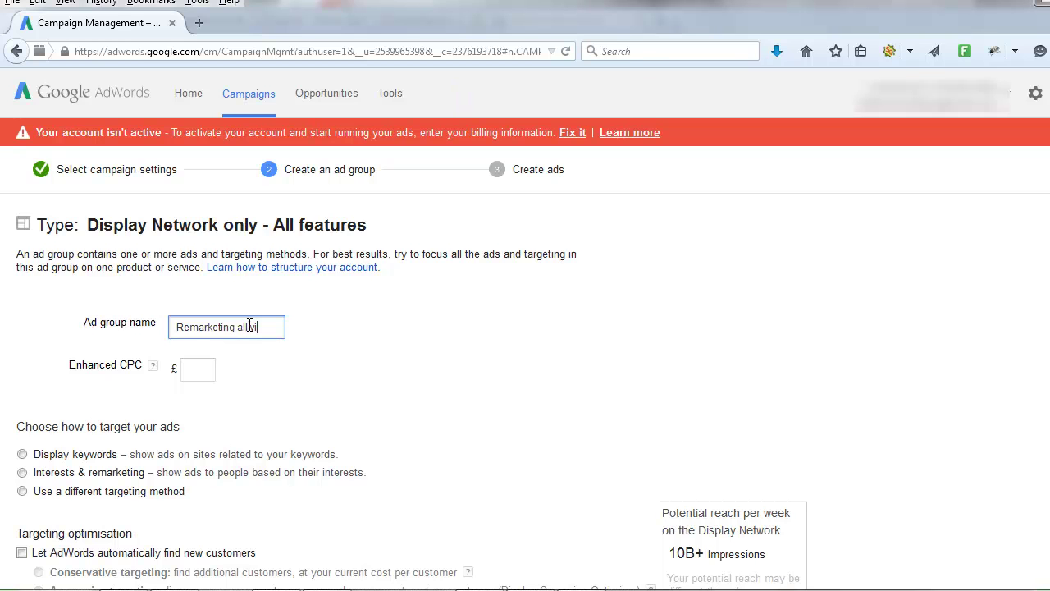
type("sitors")
left_click(198, 369)
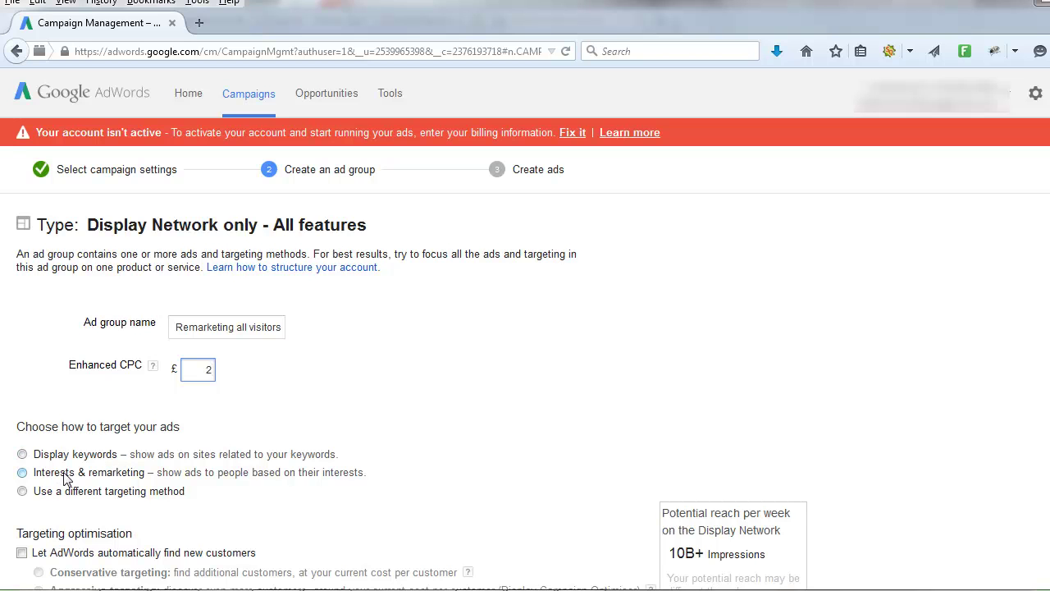
Step: Target the ad group by interests and remarketing, adding the All visitors remarketing list
left_click(22, 473)
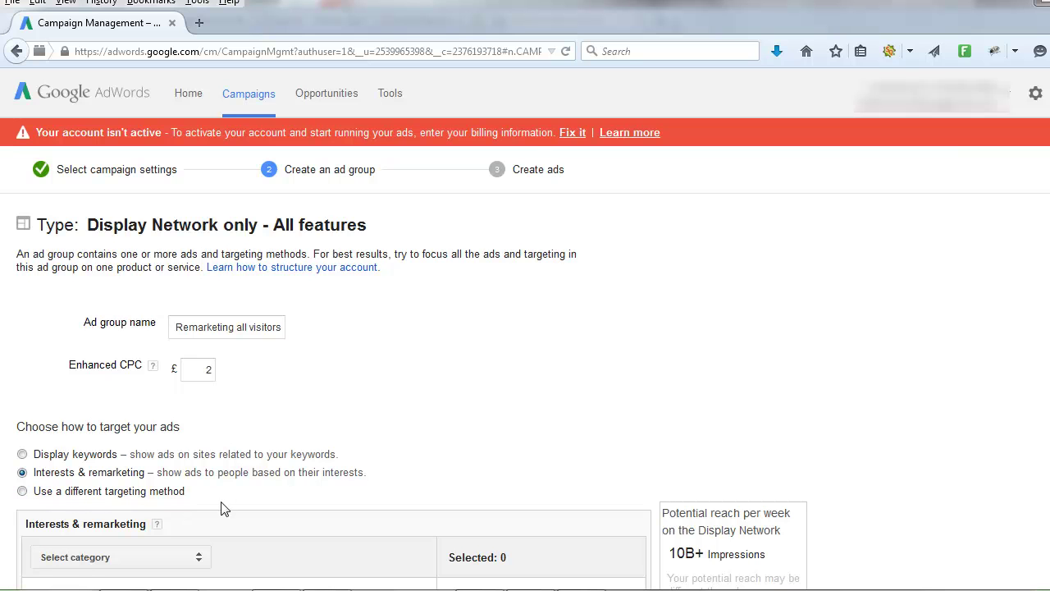
scroll(525, 392, "down", 4)
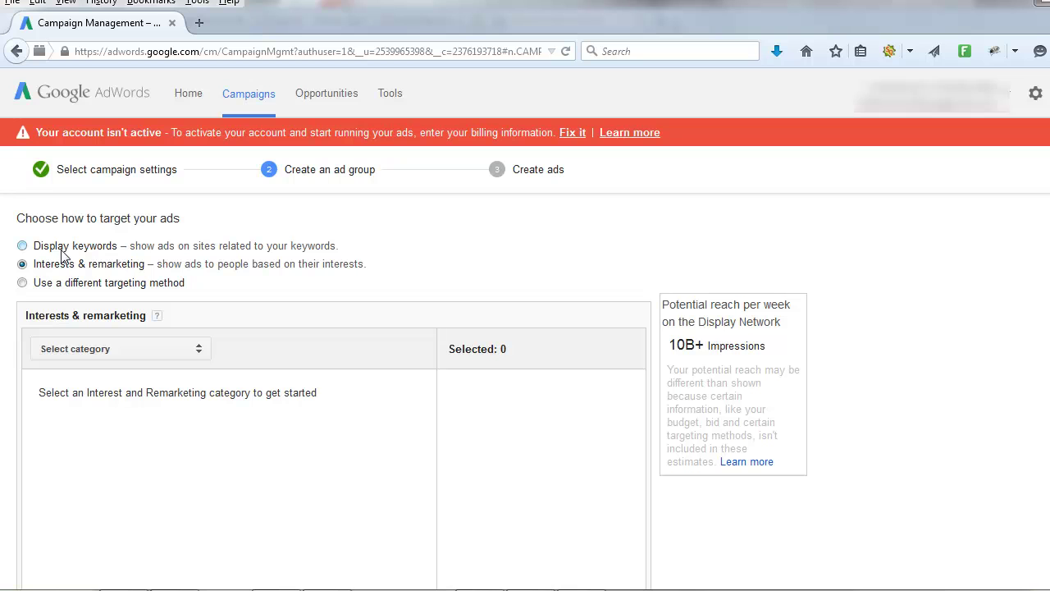
left_click(200, 353)
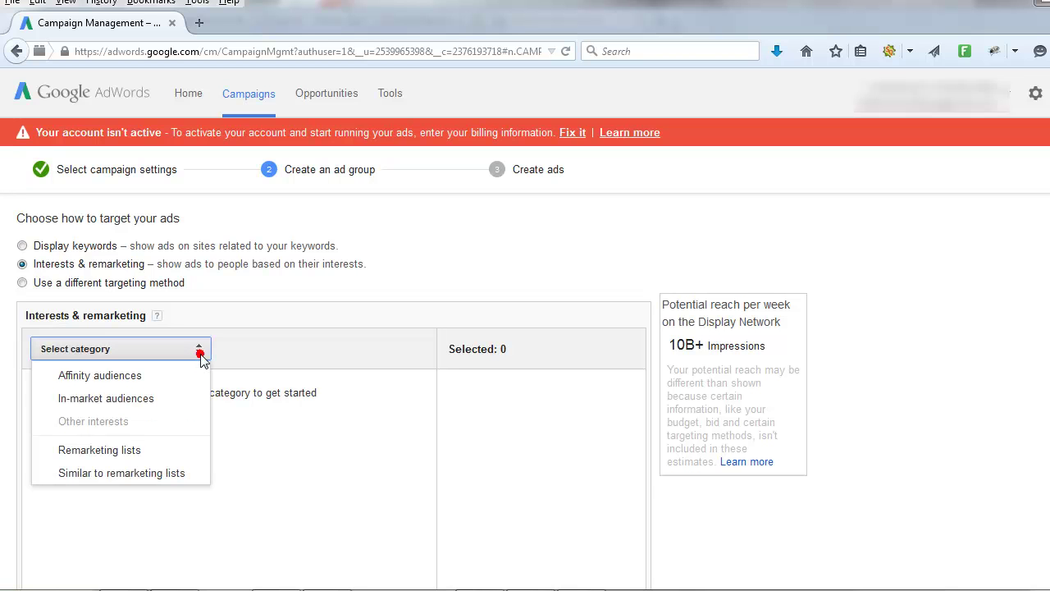
left_click(110, 453)
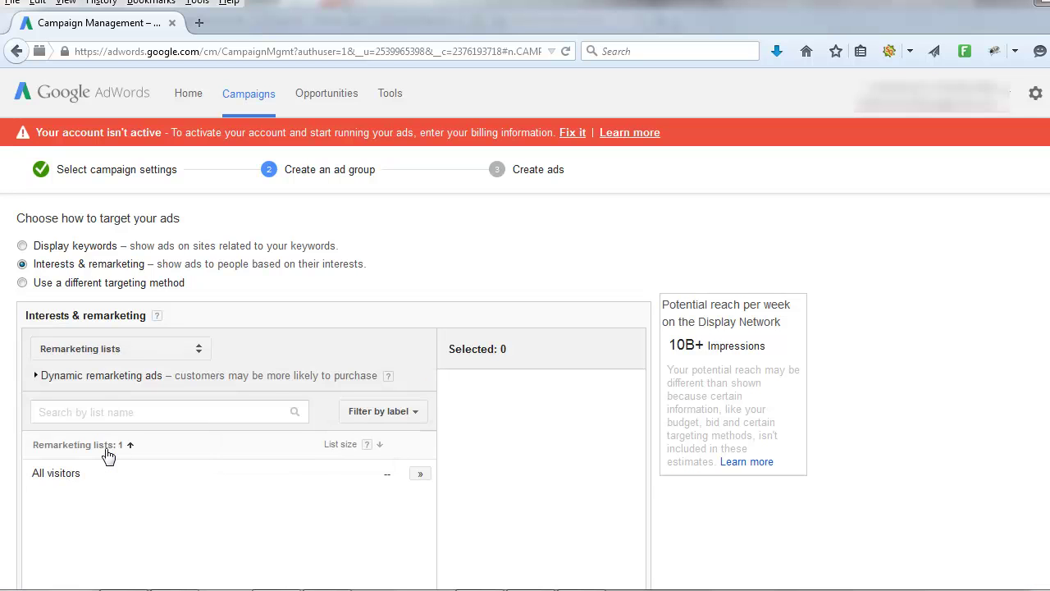
left_click(420, 474)
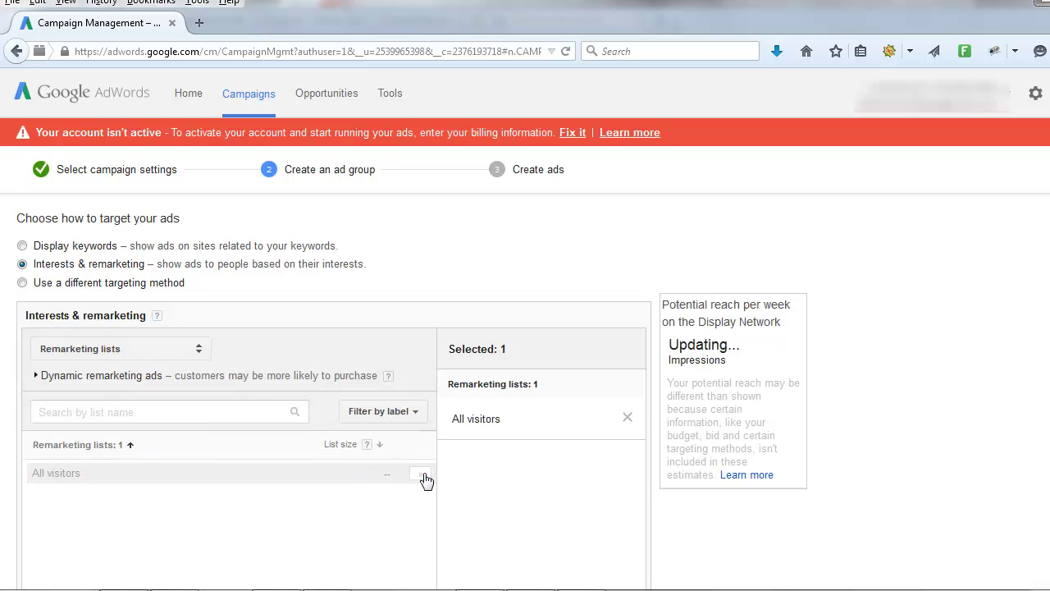
Step: Check the optional methods for narrowing the targeting without choosing one, and save the ad group to continue to ad creation
scroll(970, 303, "down", 2)
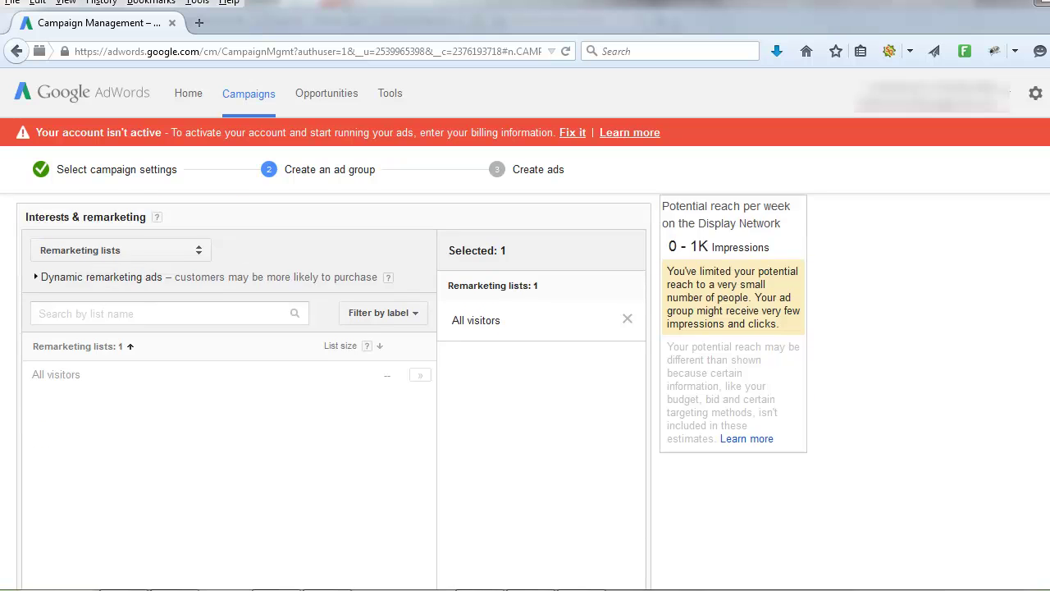
scroll(271, 344, "down", 5)
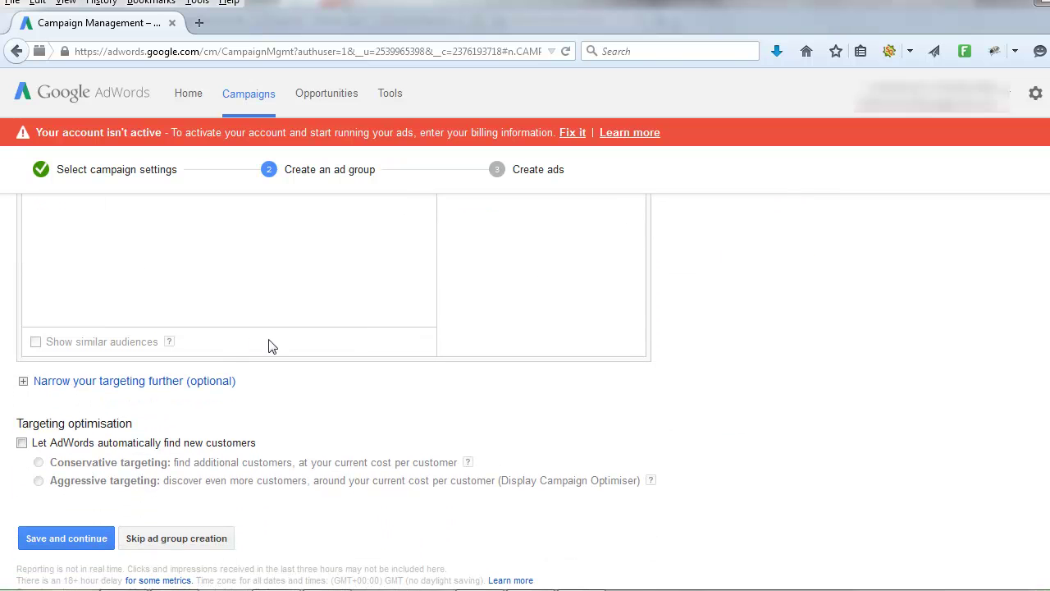
left_click(23, 380)
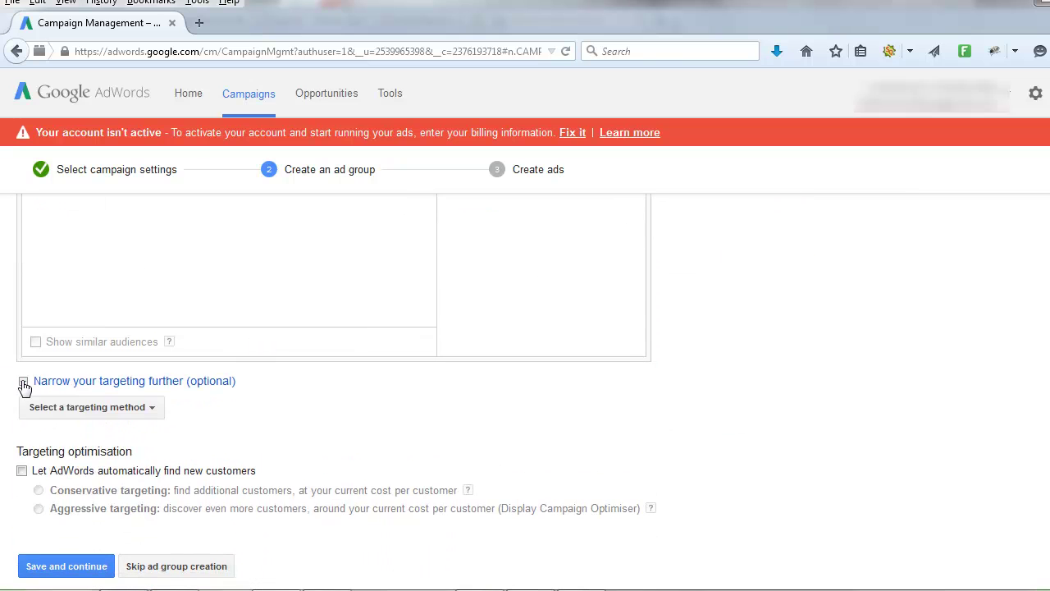
left_click(106, 407)
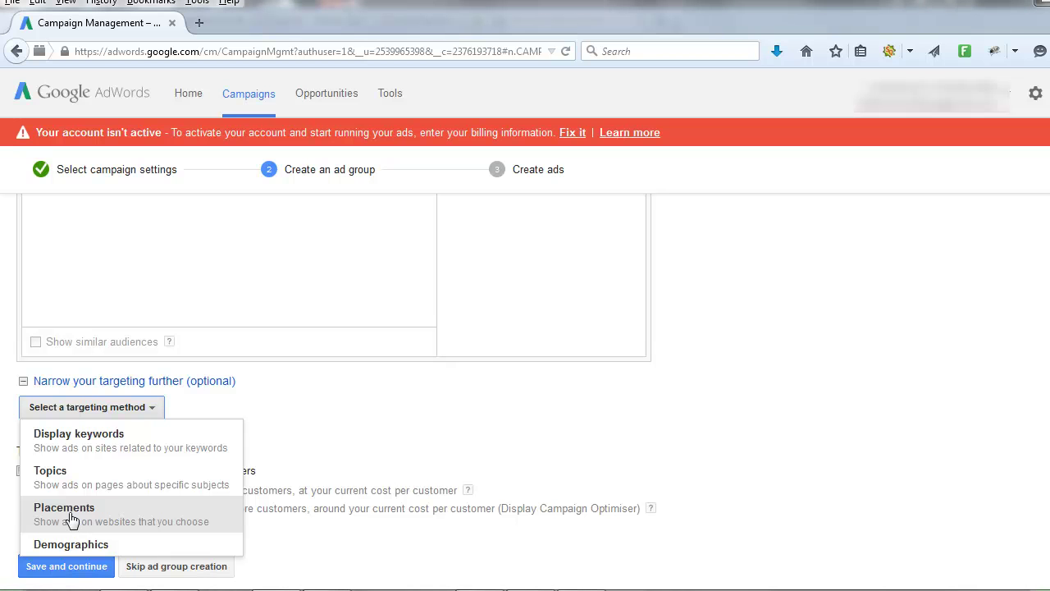
left_click(238, 572)
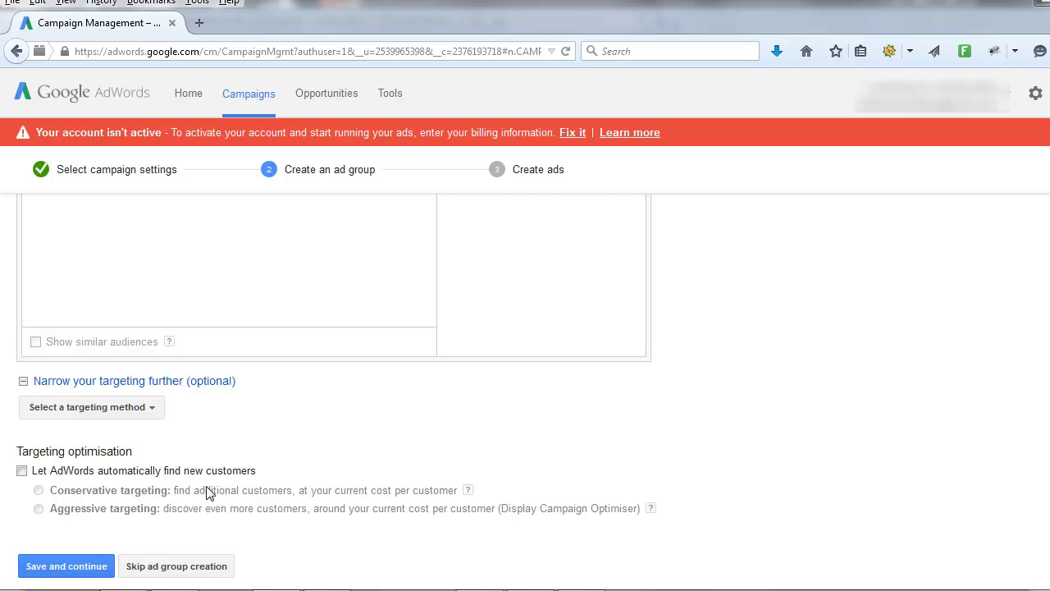
left_click(61, 567)
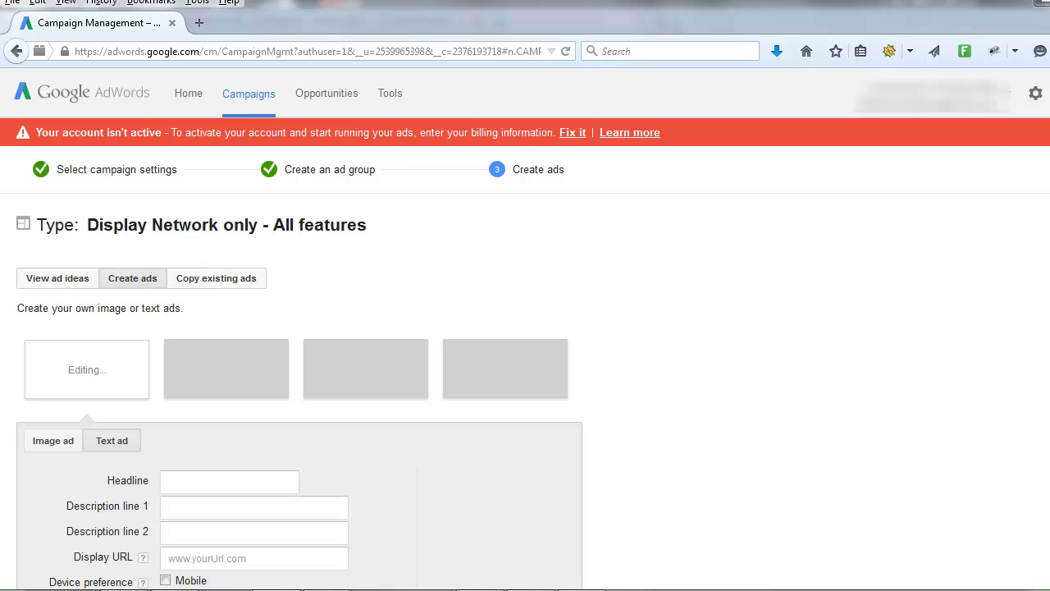
scroll(525, 392, "down", 1)
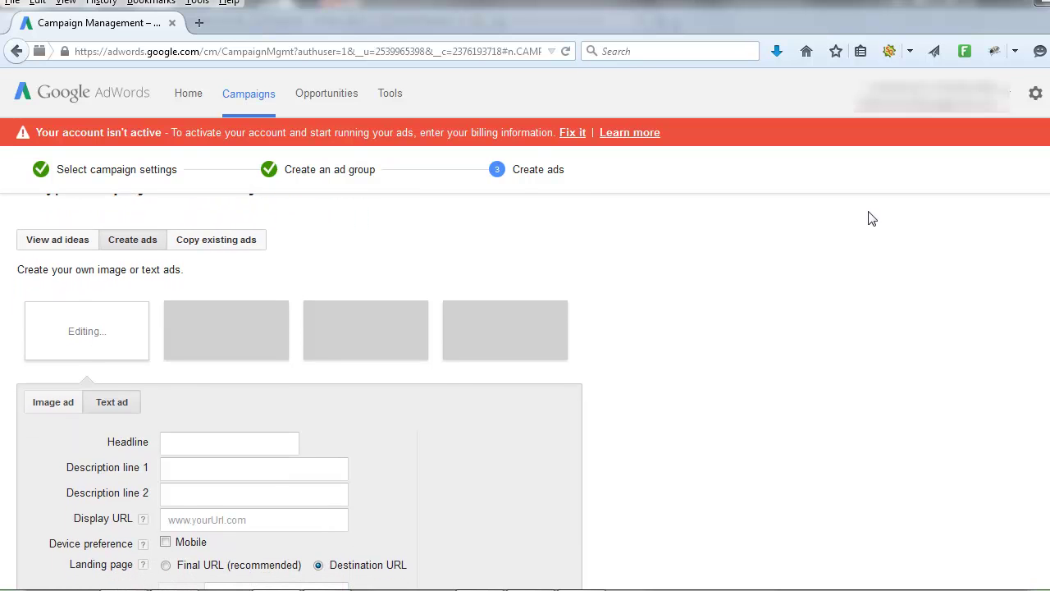
Step: Choose to copy existing ads from the Locksmith in Leeds ad group of the Locksmith In Leeds (locations) campaign
left_click(213, 246)
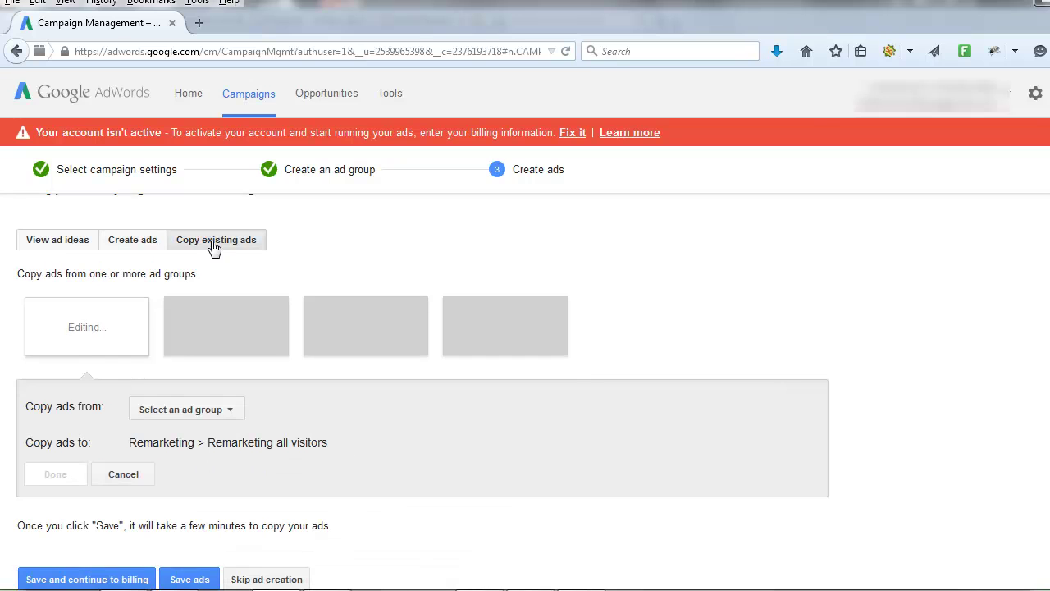
left_click(222, 416)
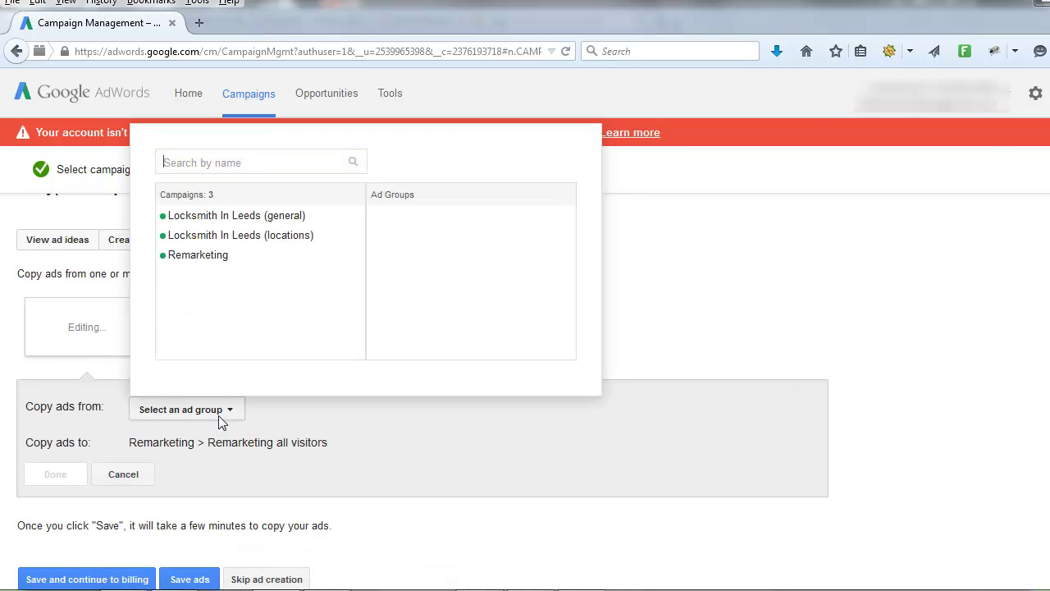
left_click(246, 238)
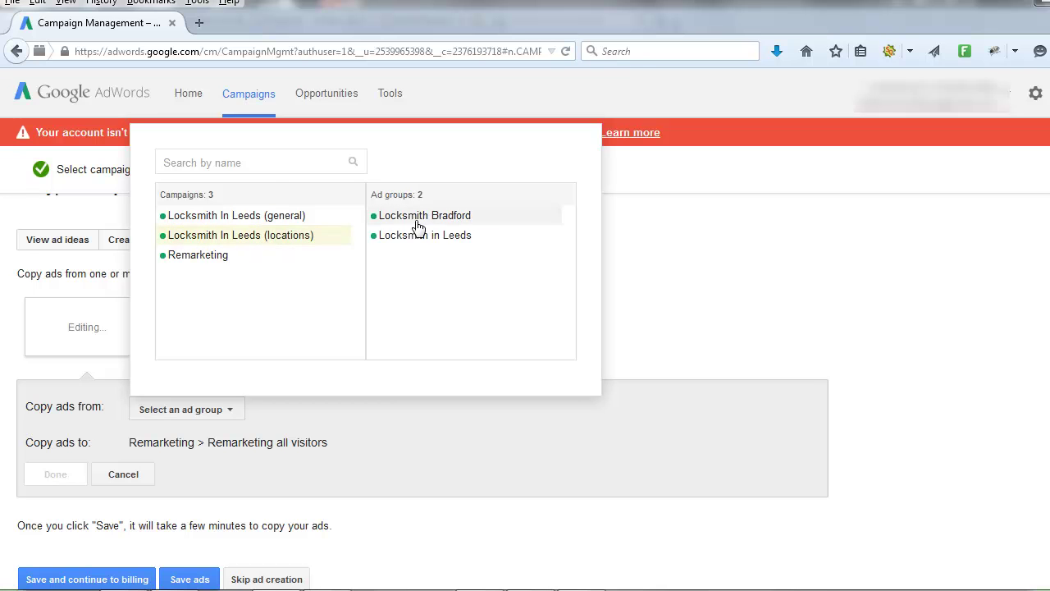
left_click(417, 235)
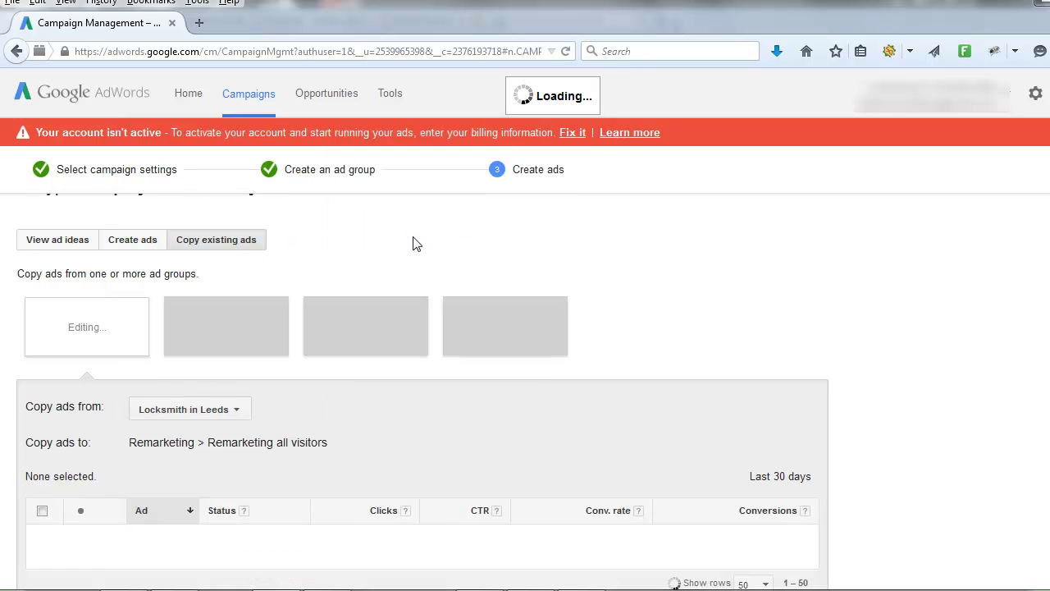
scroll(422, 398, "down", 3)
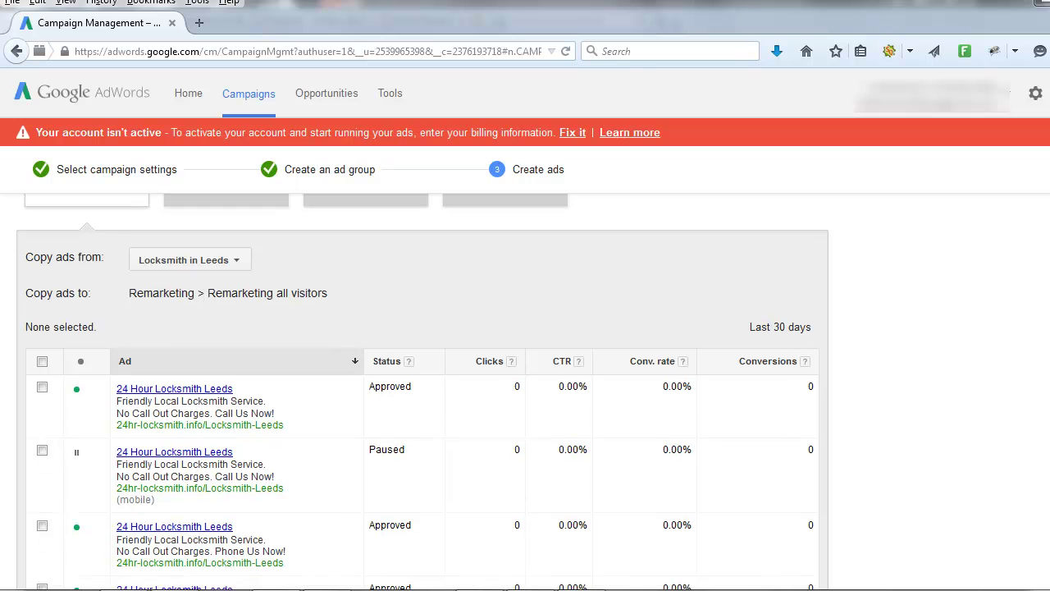
scroll(423, 394, "down", 3)
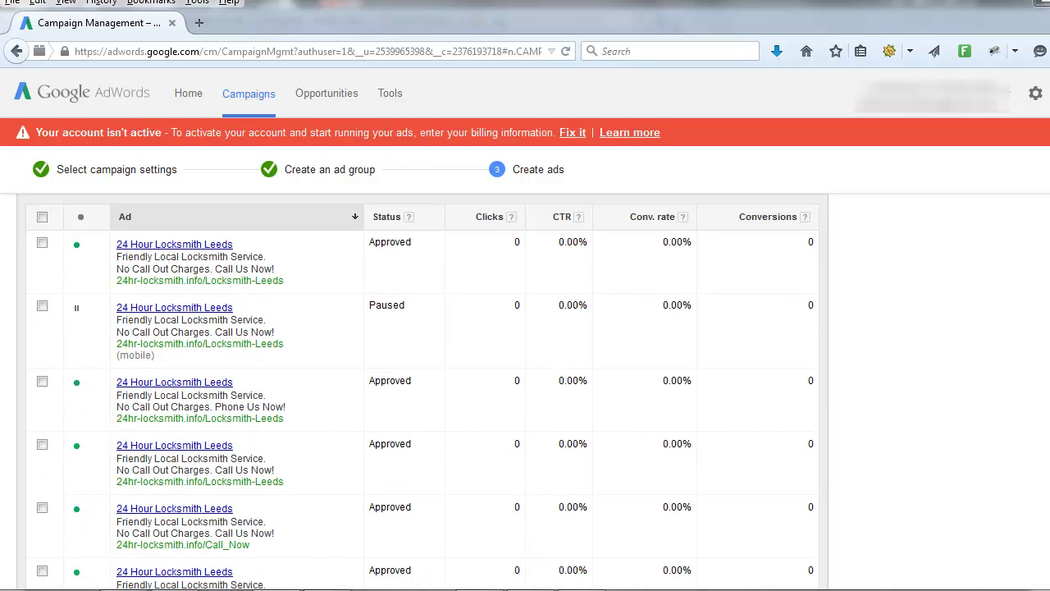
scroll(590, 363, "down", 3)
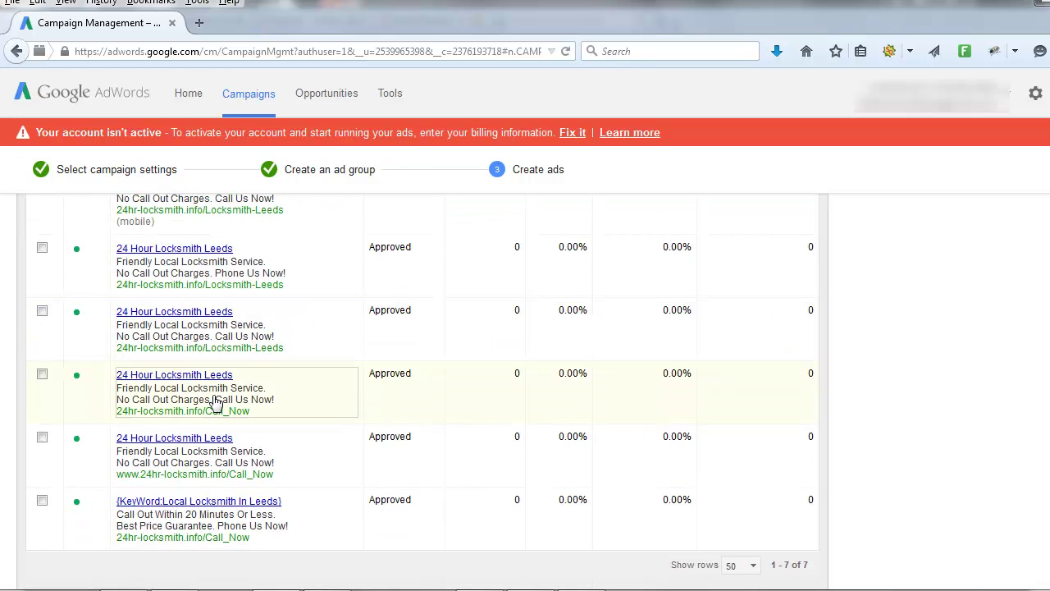
left_click(42, 438)
left_click(42, 498)
scroll(548, 418, "down", 1)
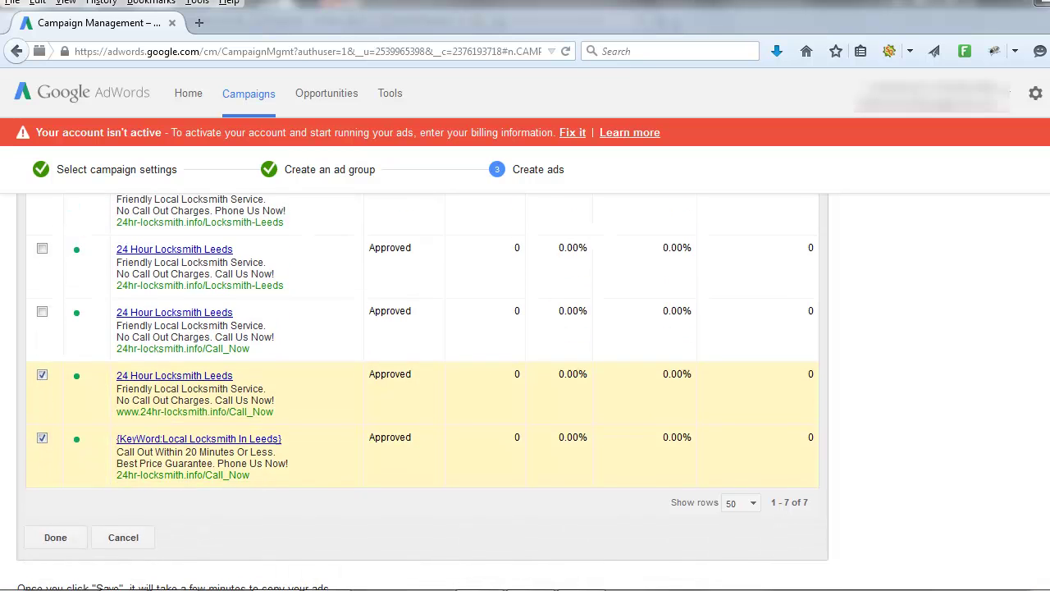
scroll(423, 392, "down", 3)
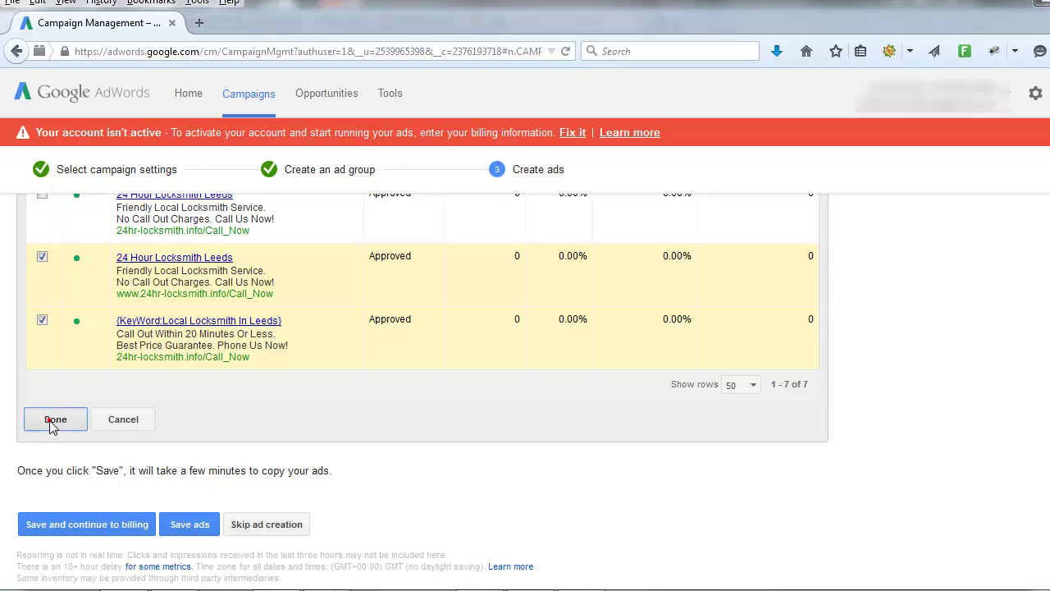
left_click(51, 423)
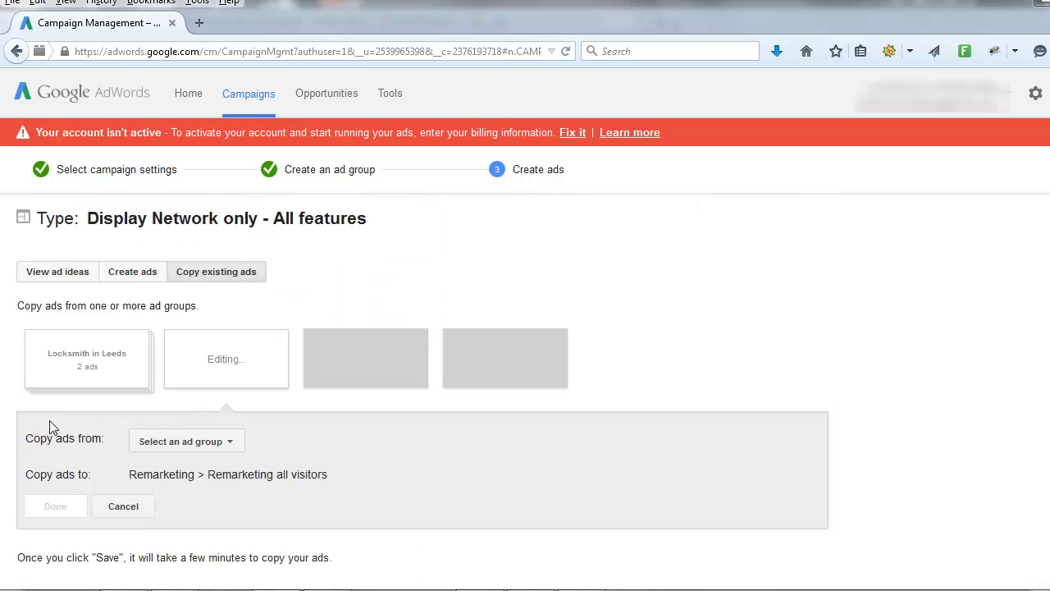
Step: Save the copied ads to the Remarketing all visitors ad group and check them in its ads list
mouse_move(82, 368)
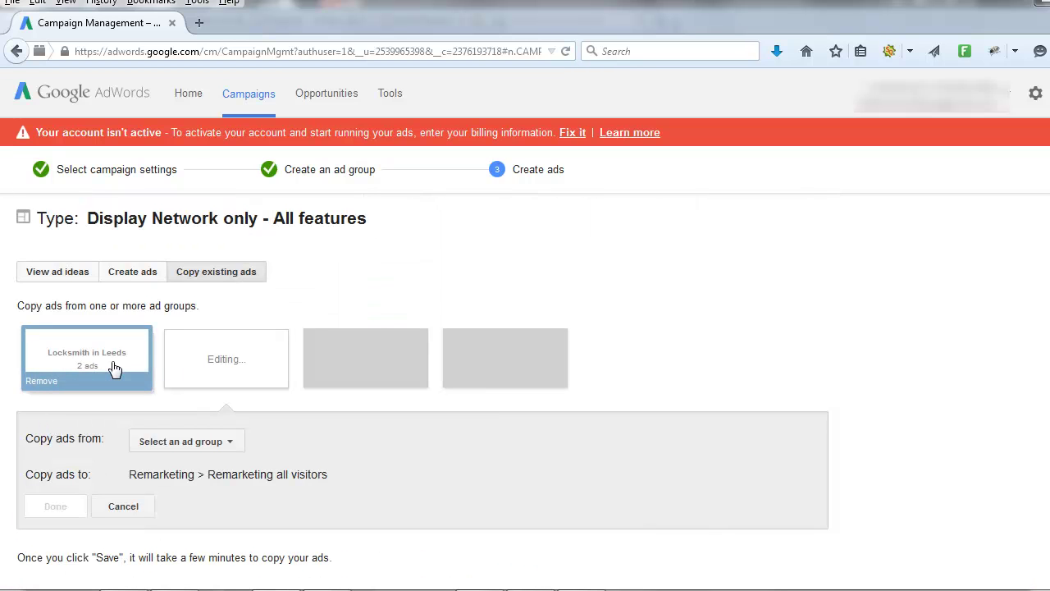
scroll(359, 427, "down", 3)
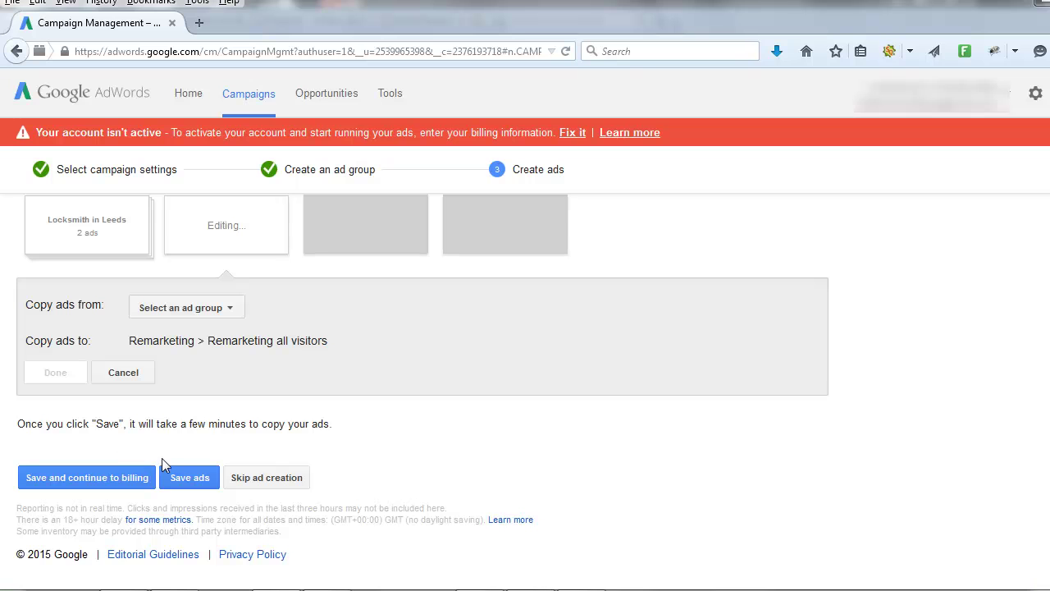
left_click(182, 481)
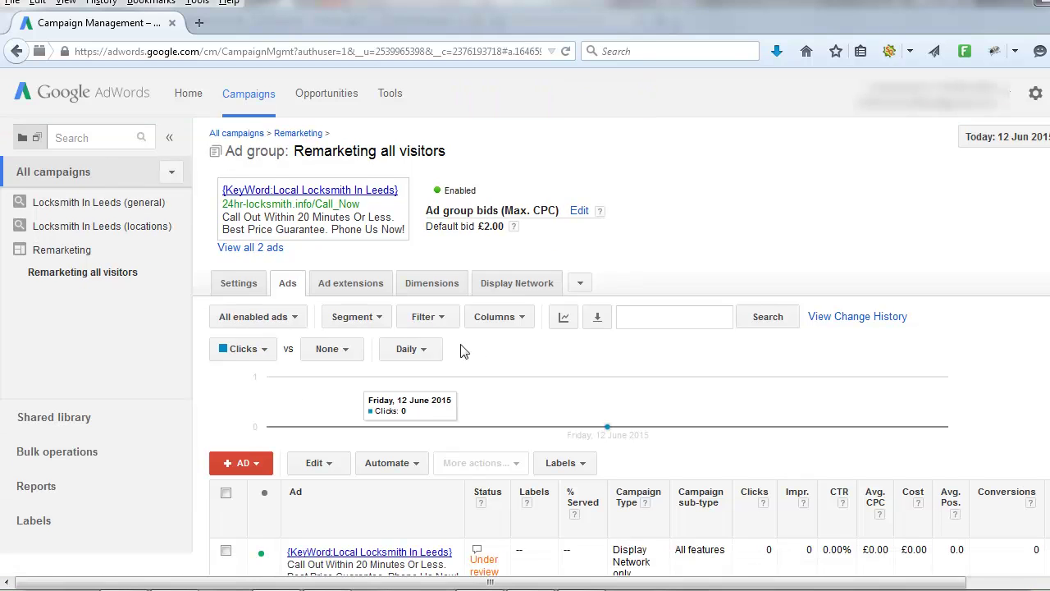
scroll(525, 348, "down", 2)
scroll(525, 348, "down", 3)
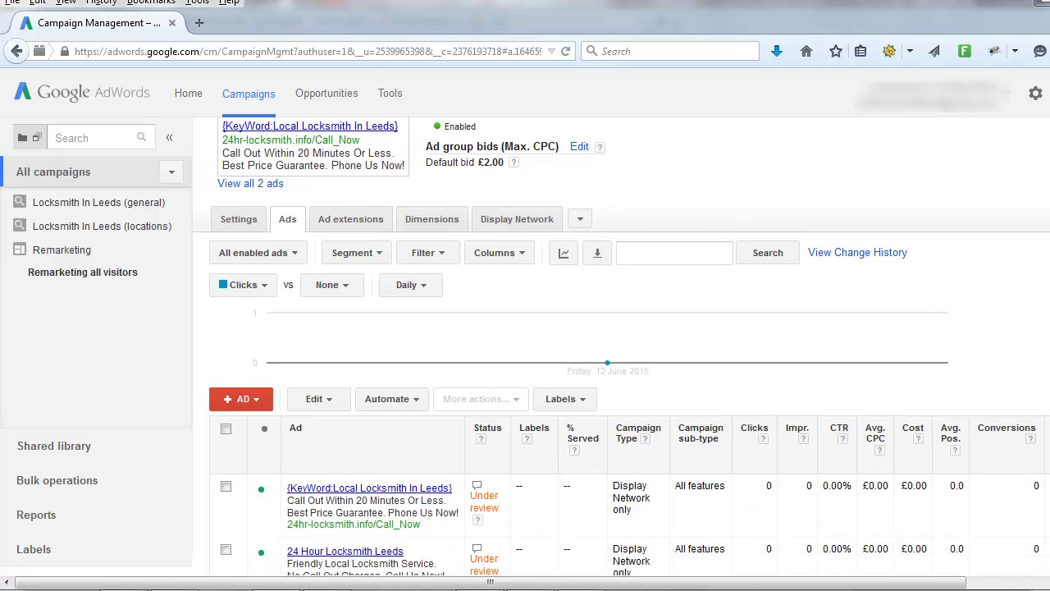